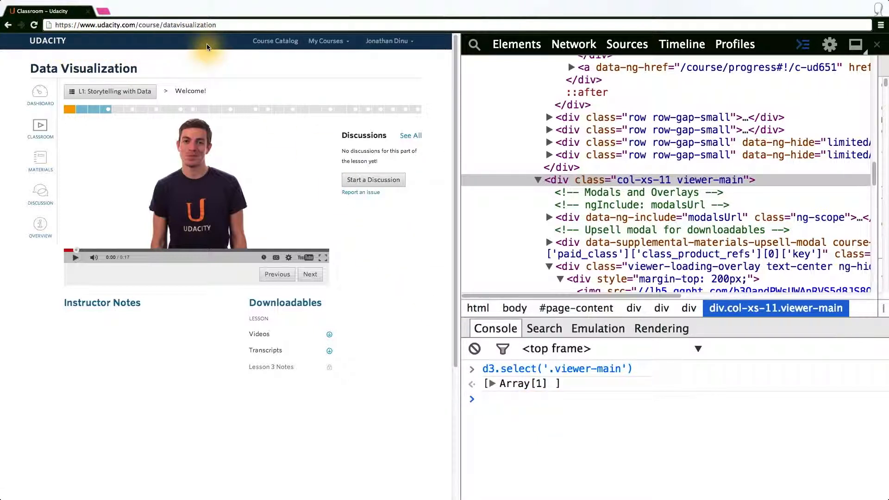
- Clear the earlier console output, leaving an empty prompt, and bring up the navbar's context menu
{"action": "key", "text": "ctrl+l"}
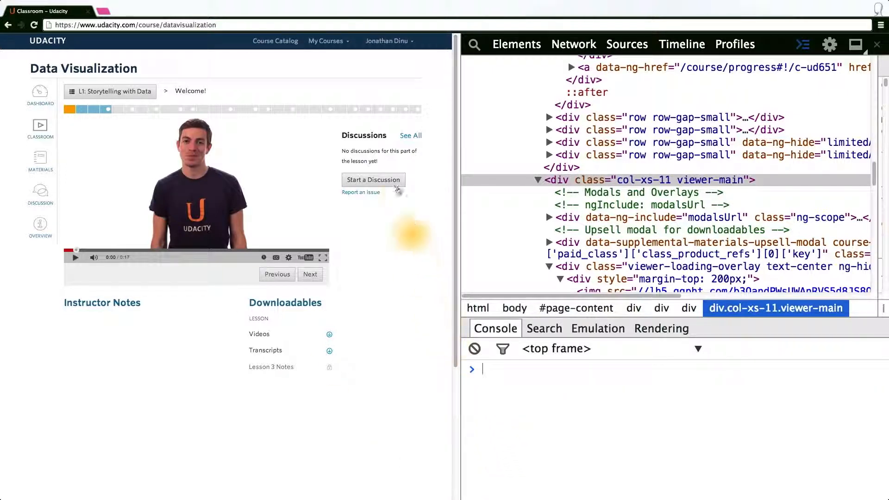
{"action": "right_click", "coordinate": [232, 42]}
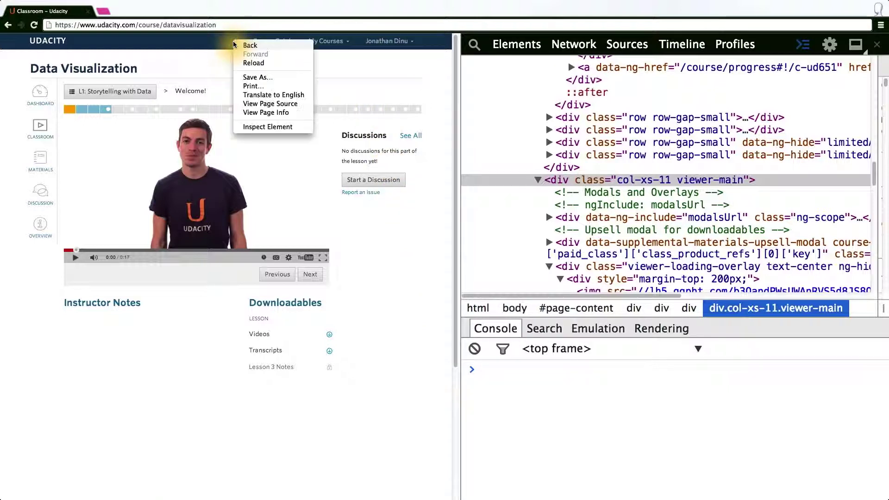
- Inspect the top navbar so its header element is highlighted in the Elements tree
{"action": "left_click", "coordinate": [294, 128]}
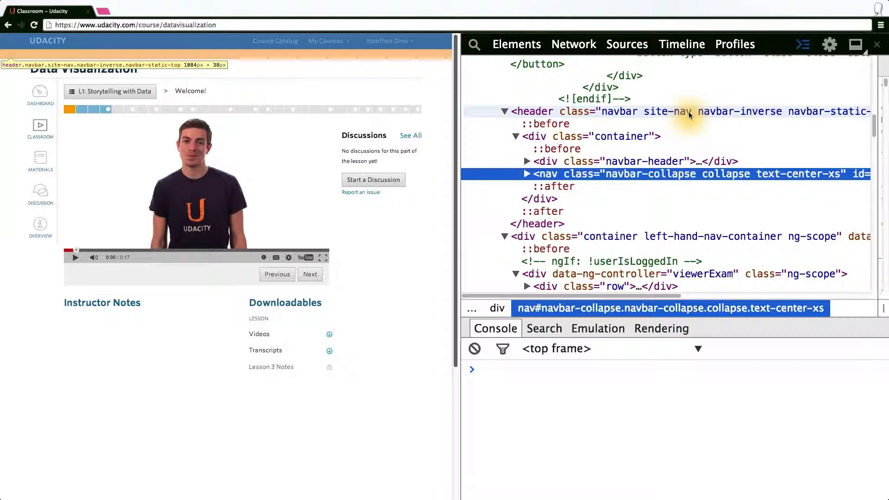
{"action": "type", "text": "d3.select('header.navbar-static-top')"}
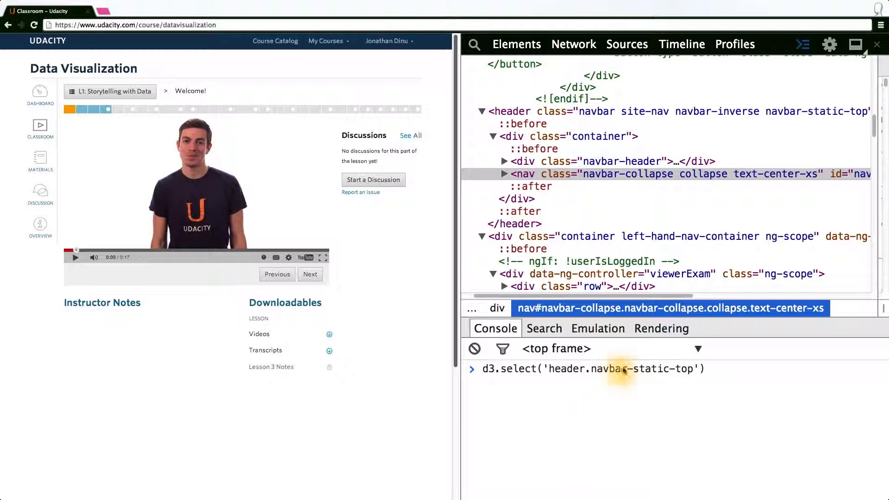
- Run d3.select('header.navbar-static-top') and check its Array[1] result holds the header element
{"action": "key", "text": "Return"}
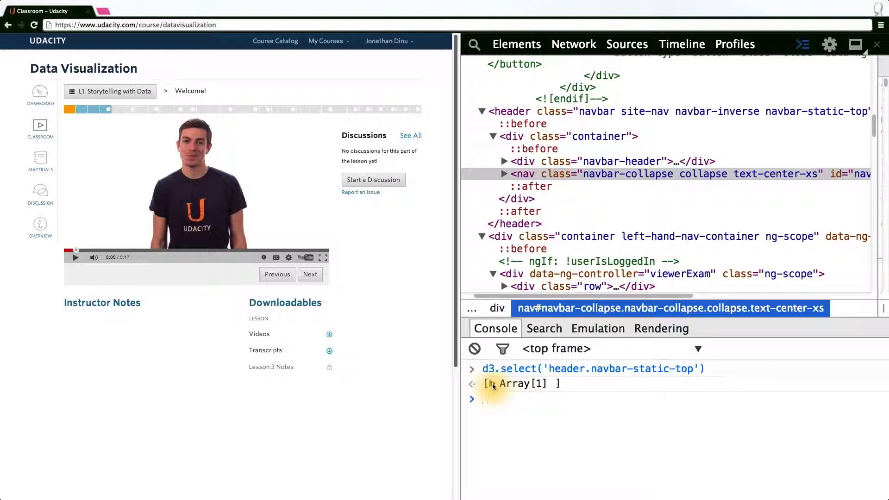
{"action": "left_click", "coordinate": [492, 384]}
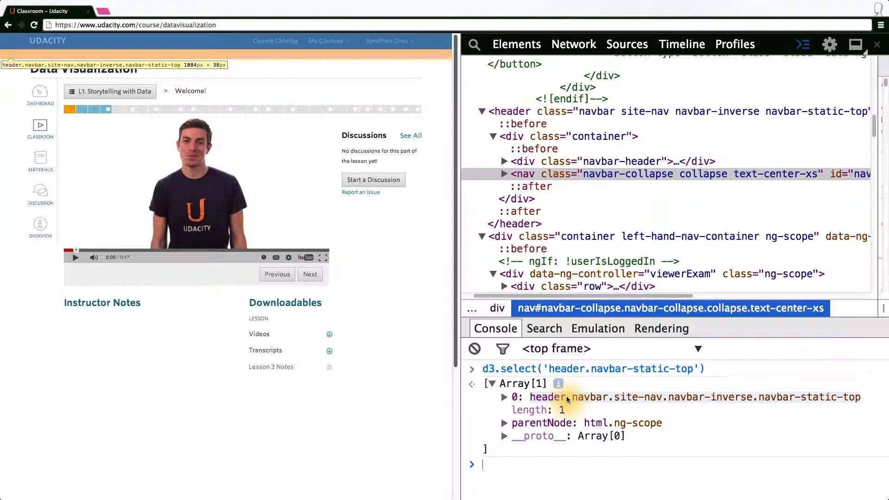
{"action": "left_click", "coordinate": [523, 385]}
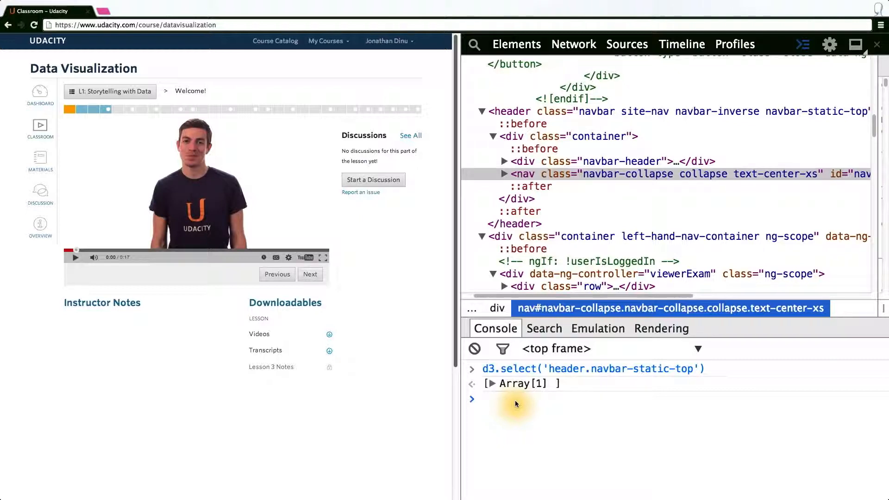
- Query the header's background-color with .style(), returning rgb(41, 72, 96)
{"action": "key", "text": "Up"}
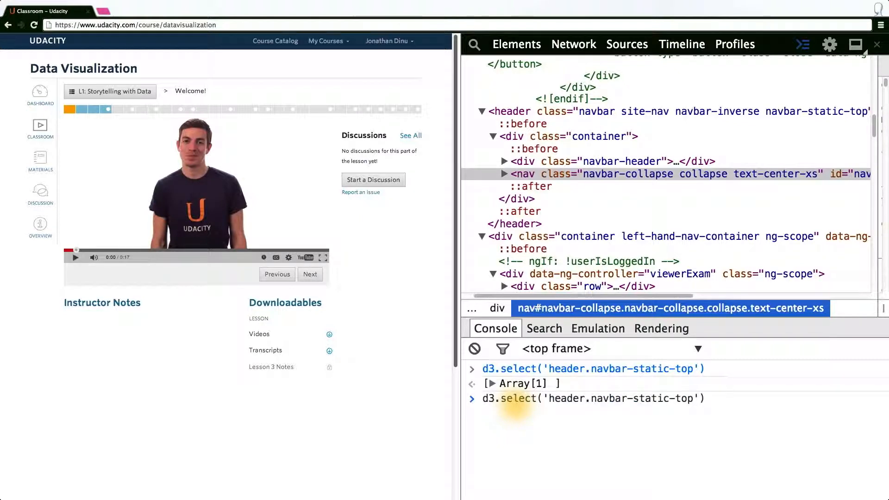
{"action": "type", "text": ".style()"}
{"action": "type", "text": "'background-color'"}
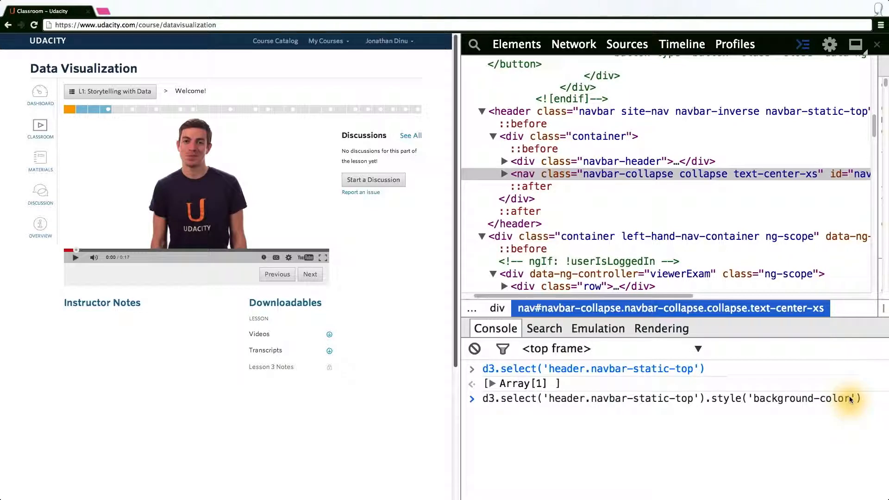
{"action": "key", "text": "Return"}
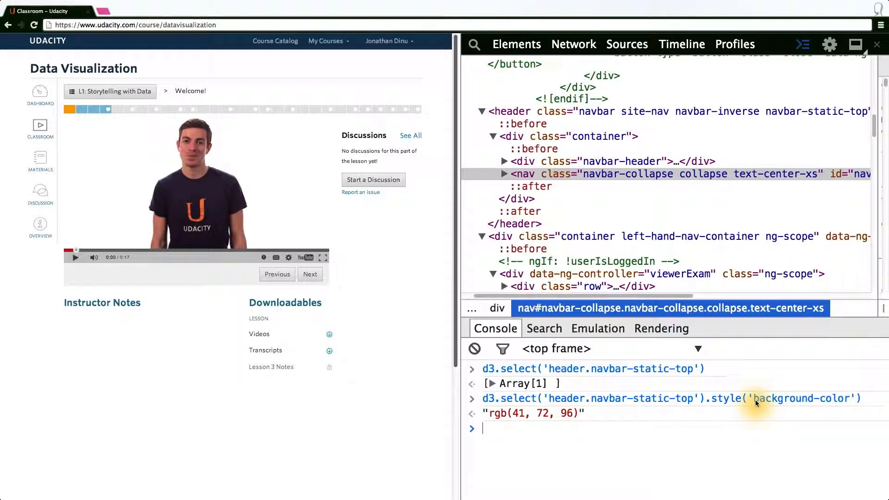
{"action": "type", "text": "d3.select('header.navbar-static-top').style('background-color', 'green')"}
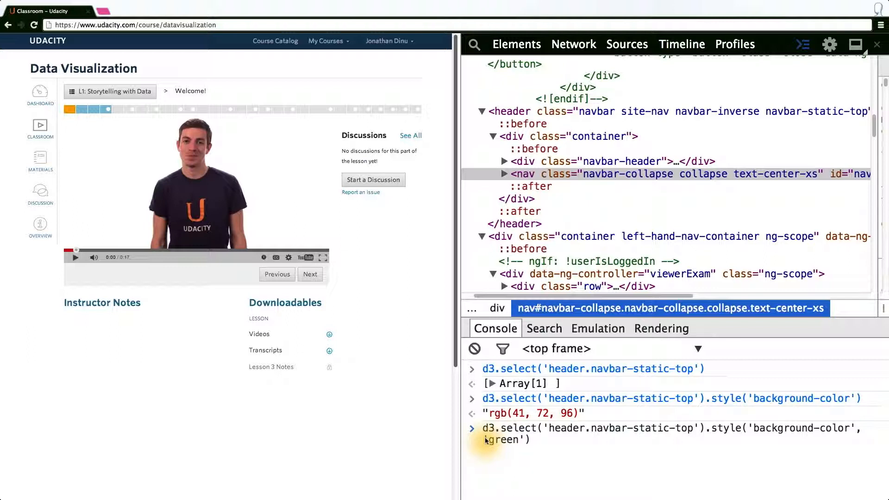
- Set the header's background-color to 'green' via .style() and expand the returned Array[1]
{"action": "key", "text": "Return"}
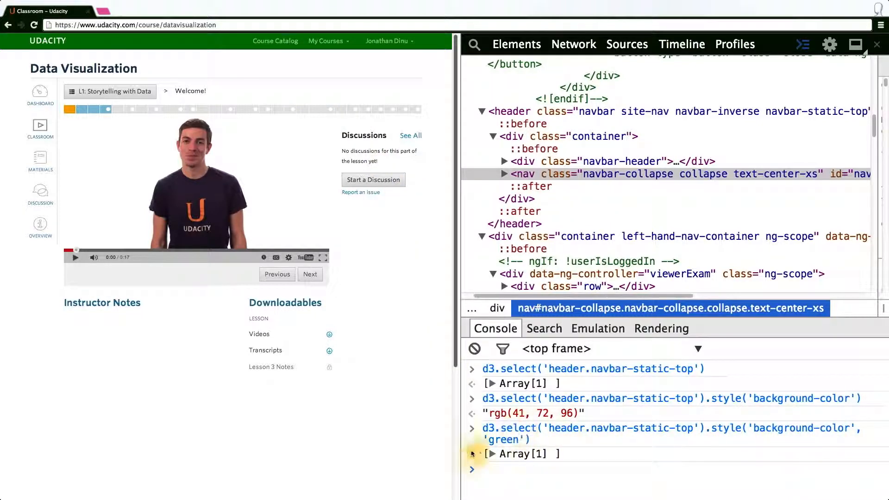
{"action": "left_click", "coordinate": [491, 454]}
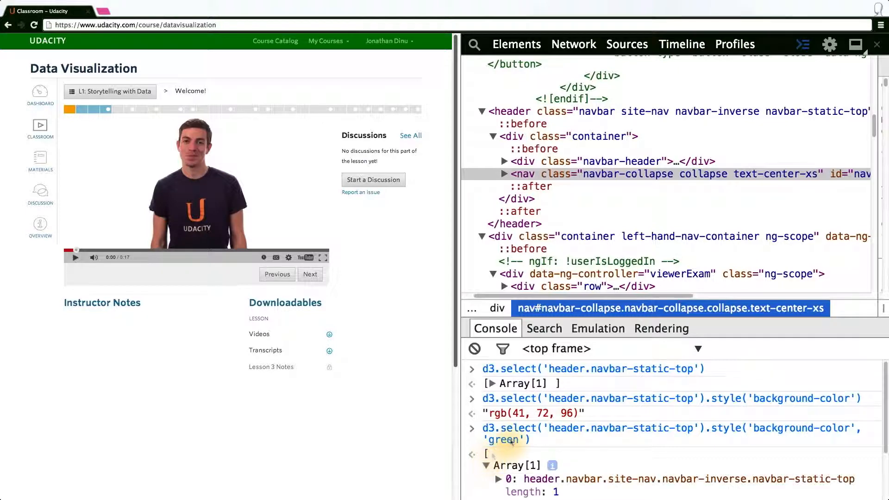